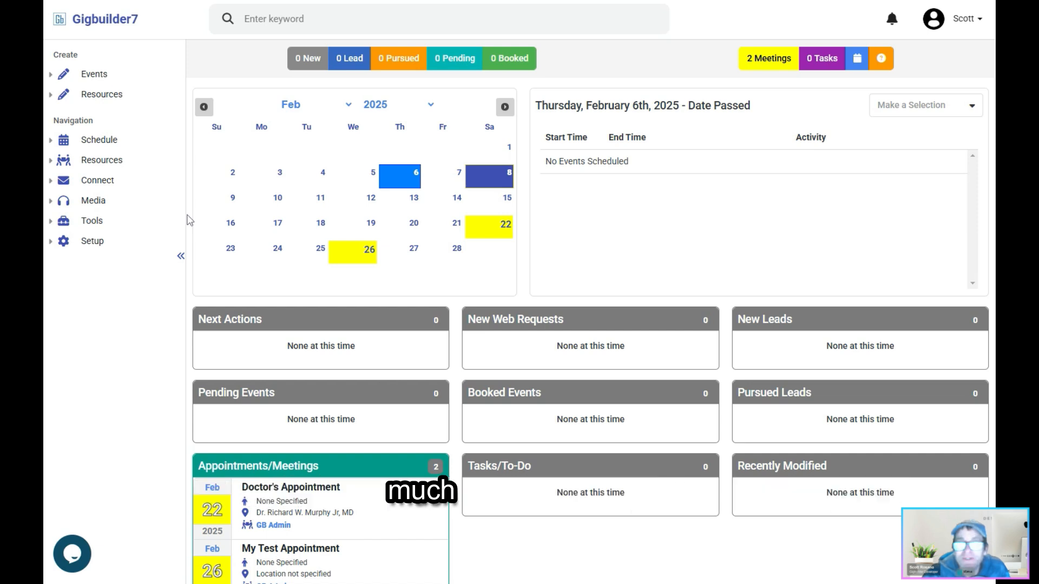
# - View the schedule's list of events with Lead status and return to the home dashboard
pyautogui.click(85, 73)
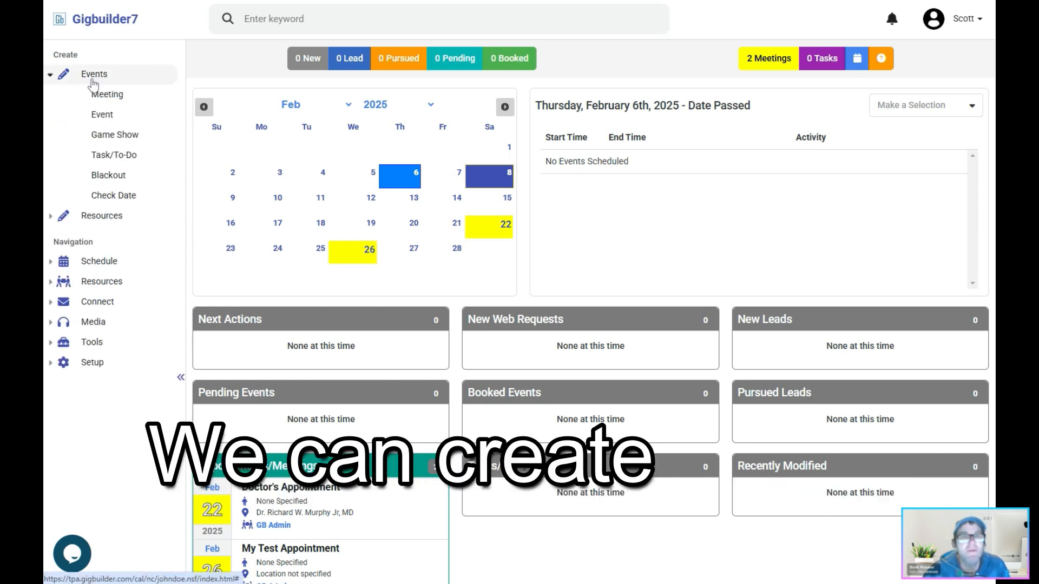
pyautogui.click(93, 262)
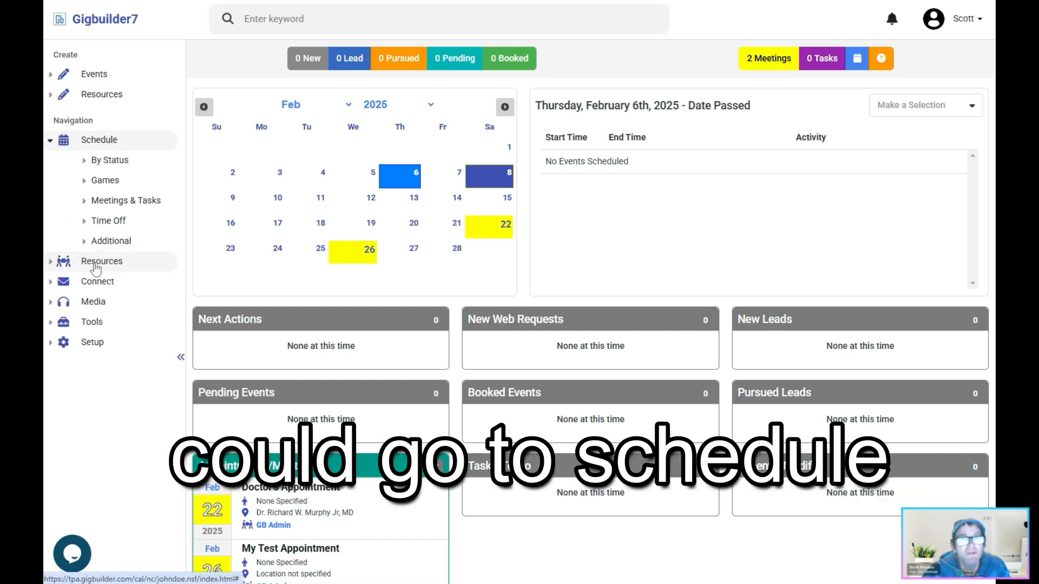
pyautogui.click(108, 162)
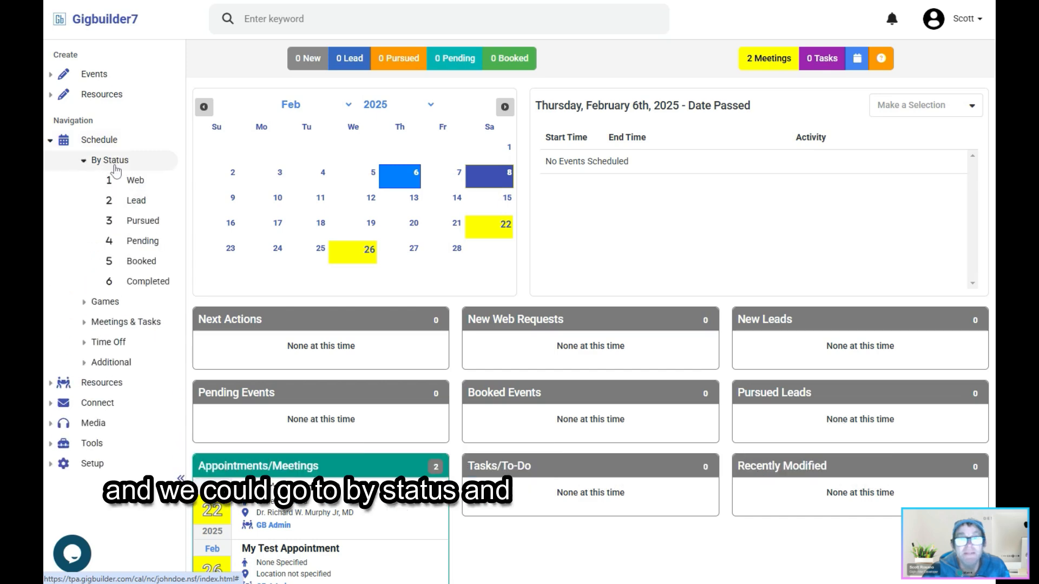
pyautogui.click(135, 202)
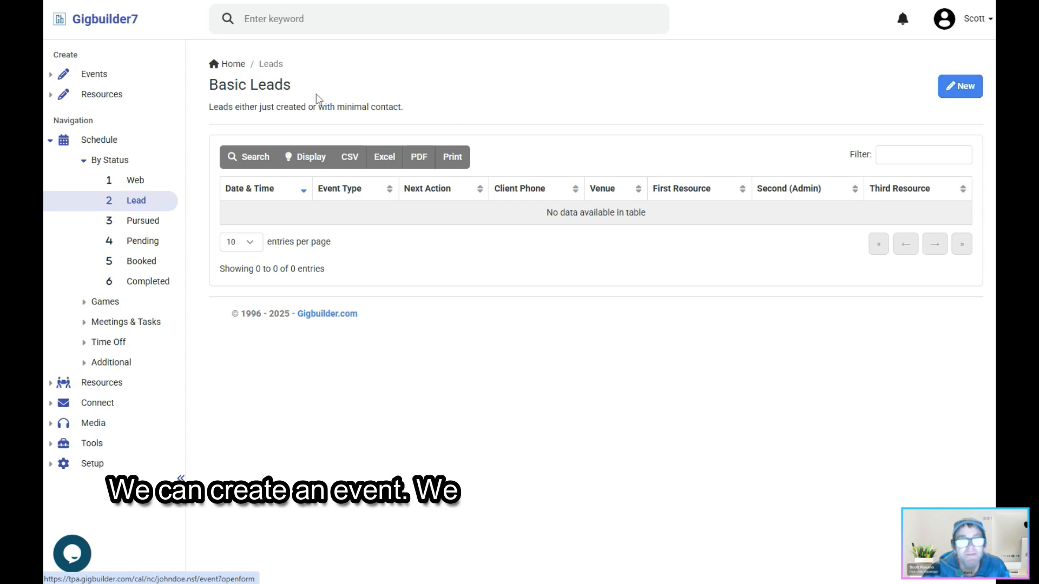
pyautogui.click(104, 22)
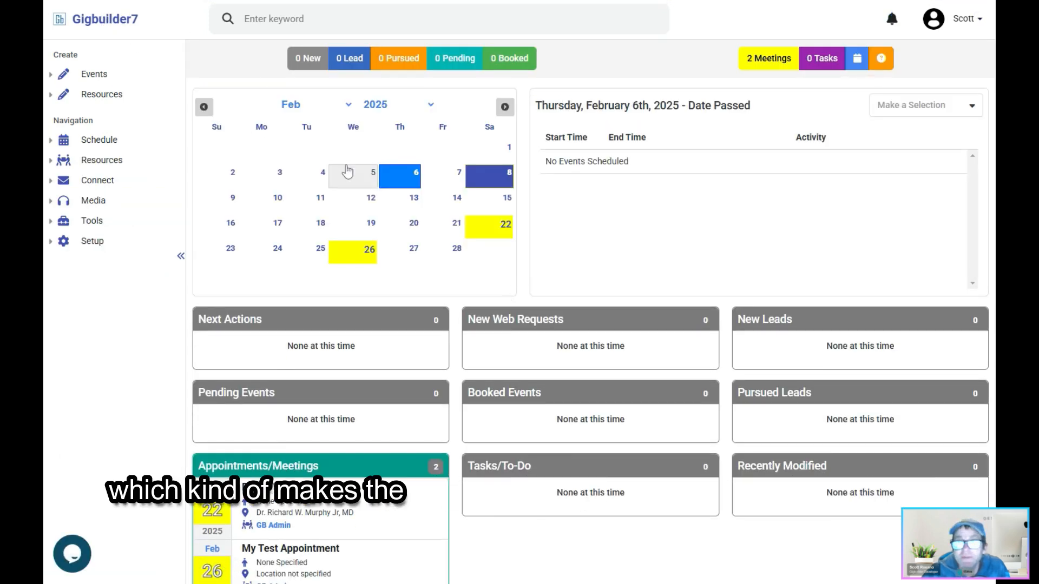
# - Check the calendar for Saturday, April 19, 2025 and start creating a new event on that date
pyautogui.moveTo(540, 104); pyautogui.dragTo(672, 108)
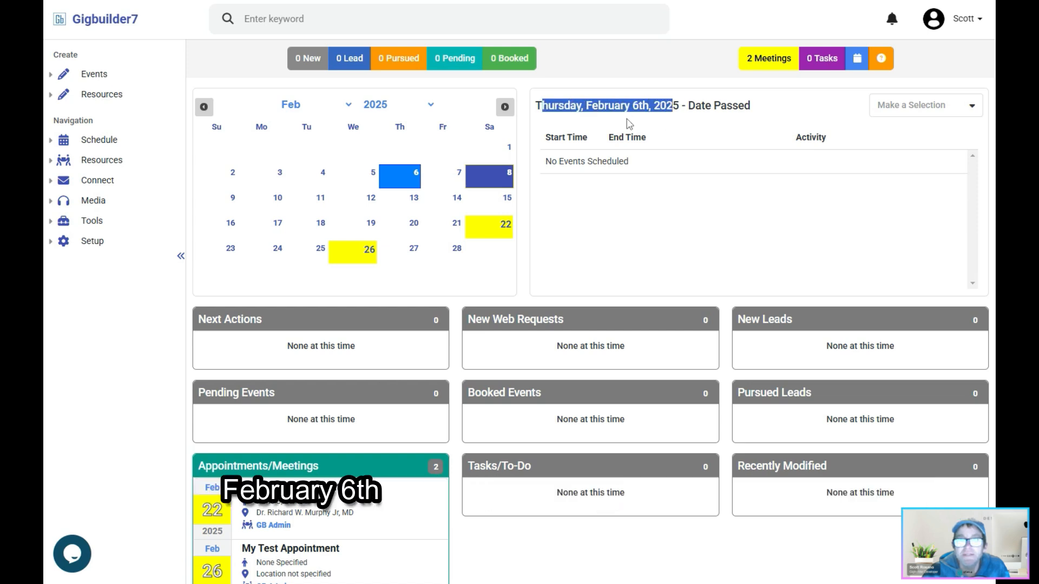
pyautogui.click(505, 107)
pyautogui.click(505, 106)
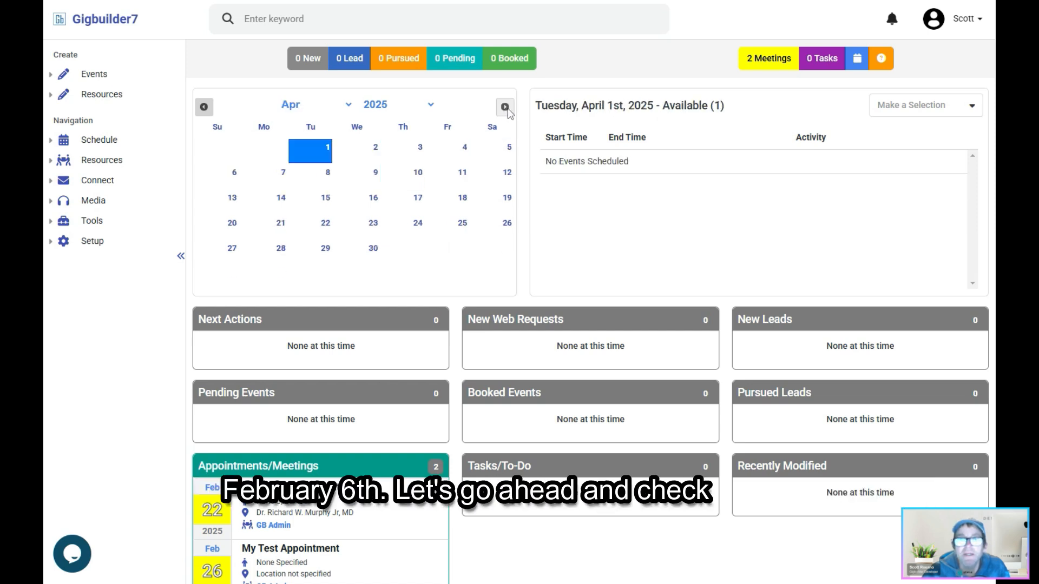
pyautogui.click(500, 202)
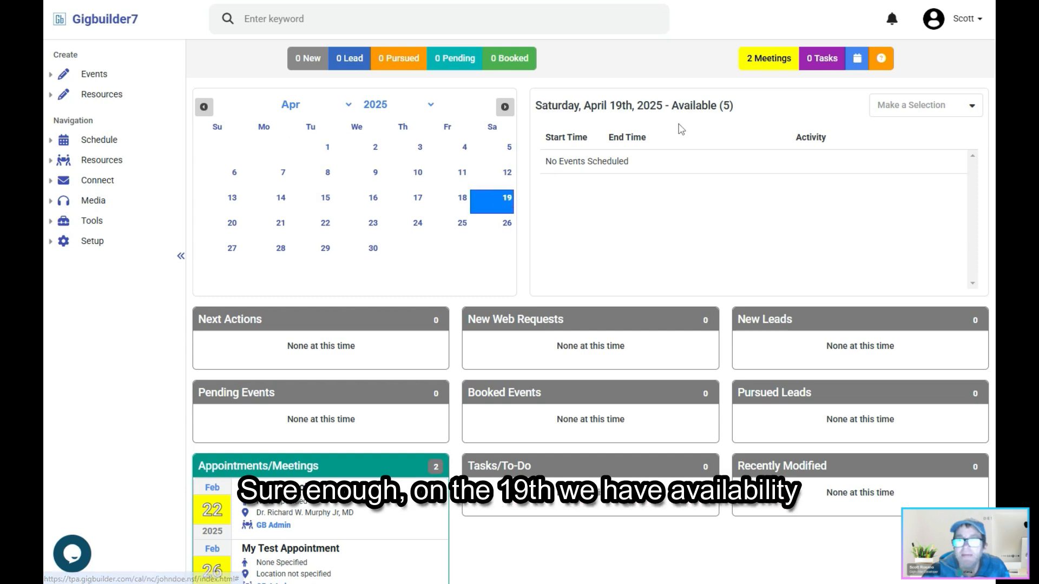
pyautogui.click(904, 115)
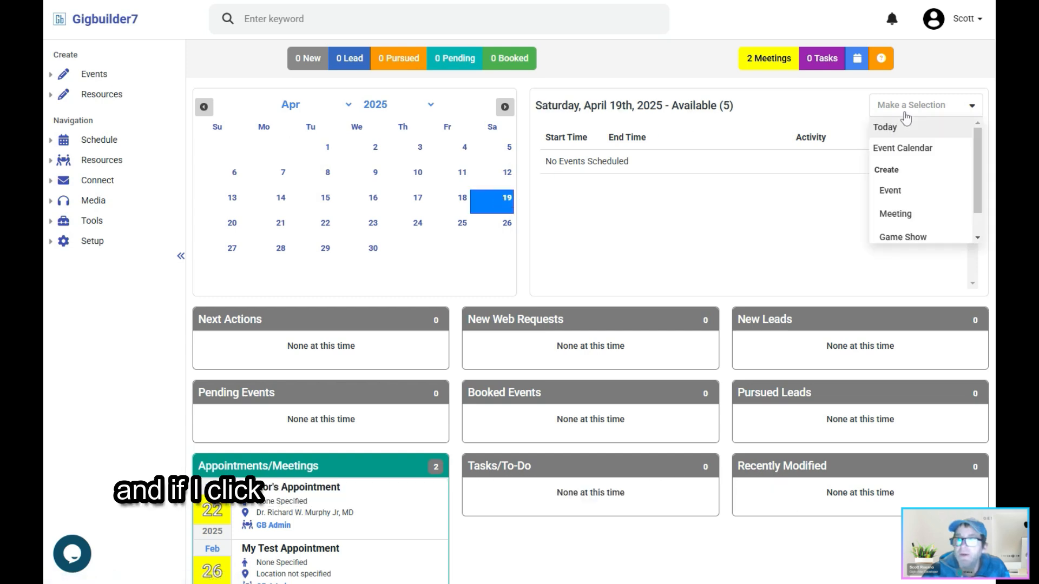
pyautogui.click(889, 192)
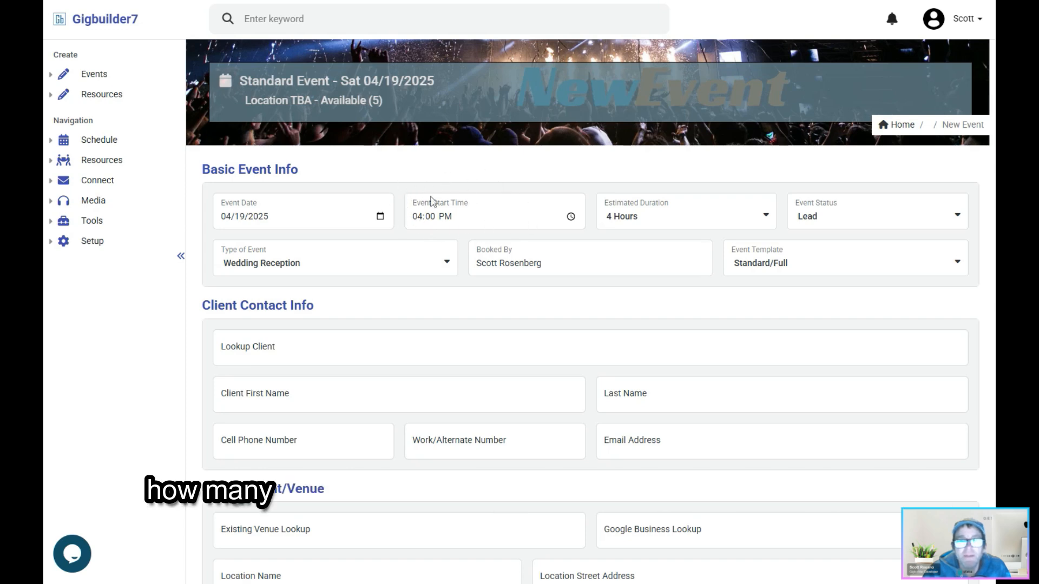
# - Set the new event's start time to 06:00 PM
pyautogui.click(571, 217)
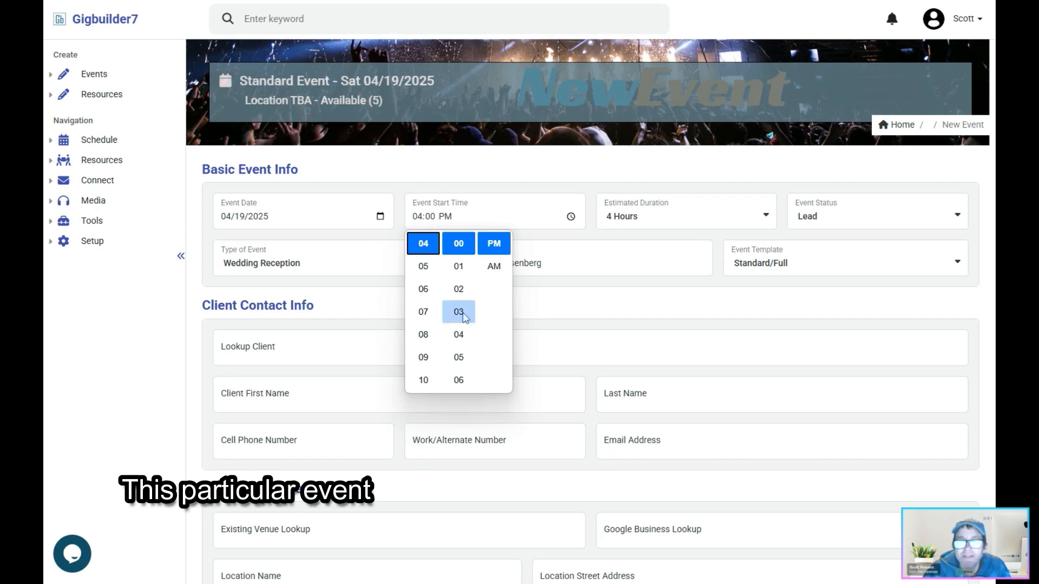
pyautogui.click(425, 292)
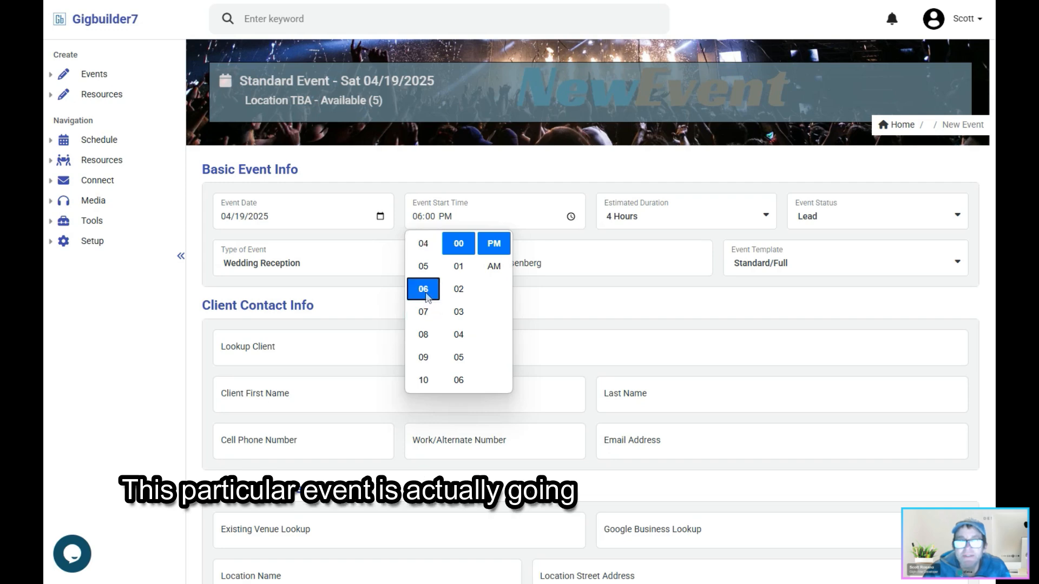
pyautogui.click(497, 245)
pyautogui.click(577, 242)
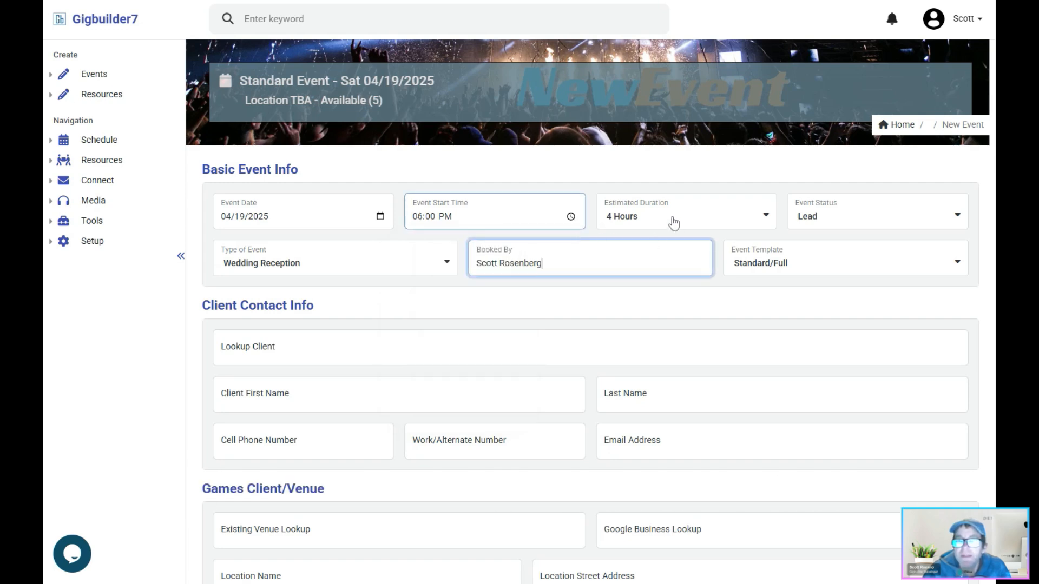
# - Choose Lead as the event status and Wedding Reception as the type of event, and review the Booked By entry
pyautogui.click(838, 225)
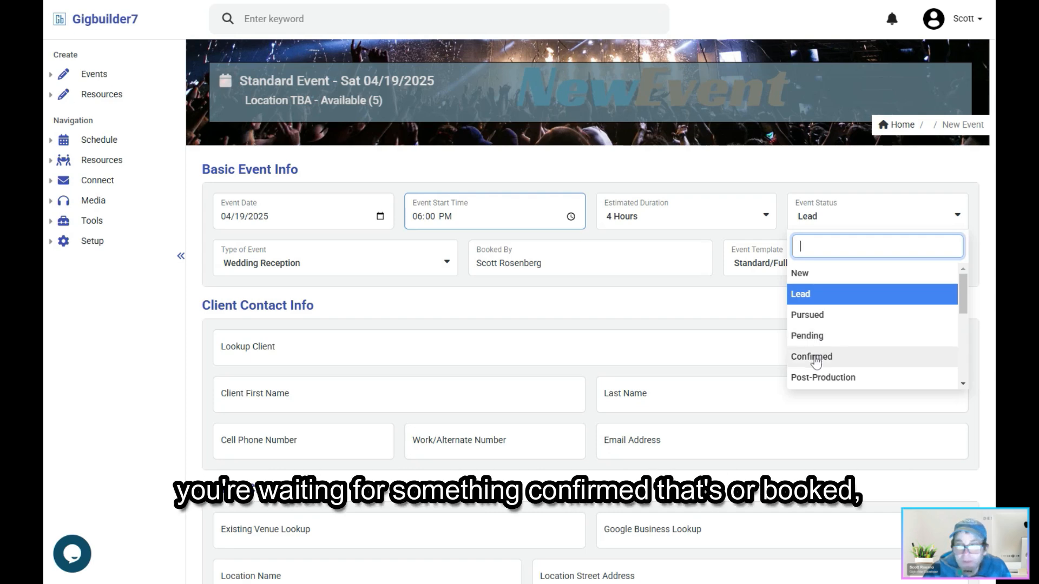
pyautogui.click(825, 295)
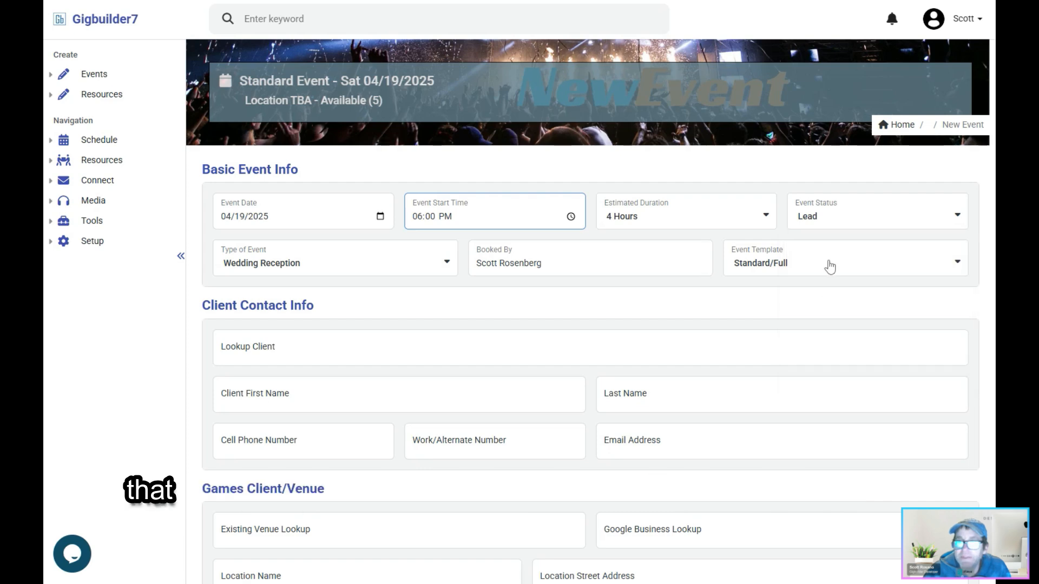
pyautogui.click(279, 270)
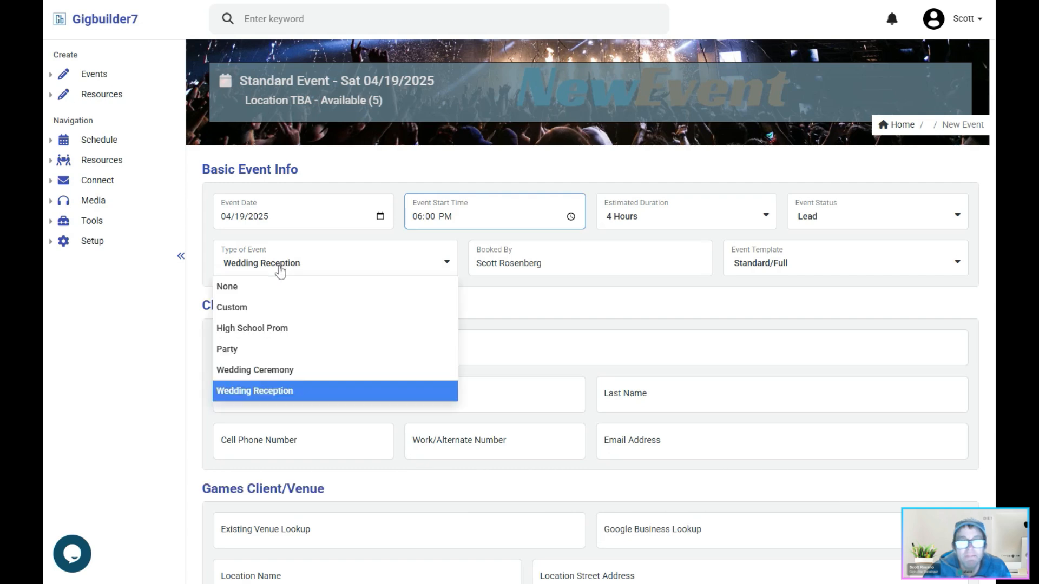
pyautogui.click(279, 392)
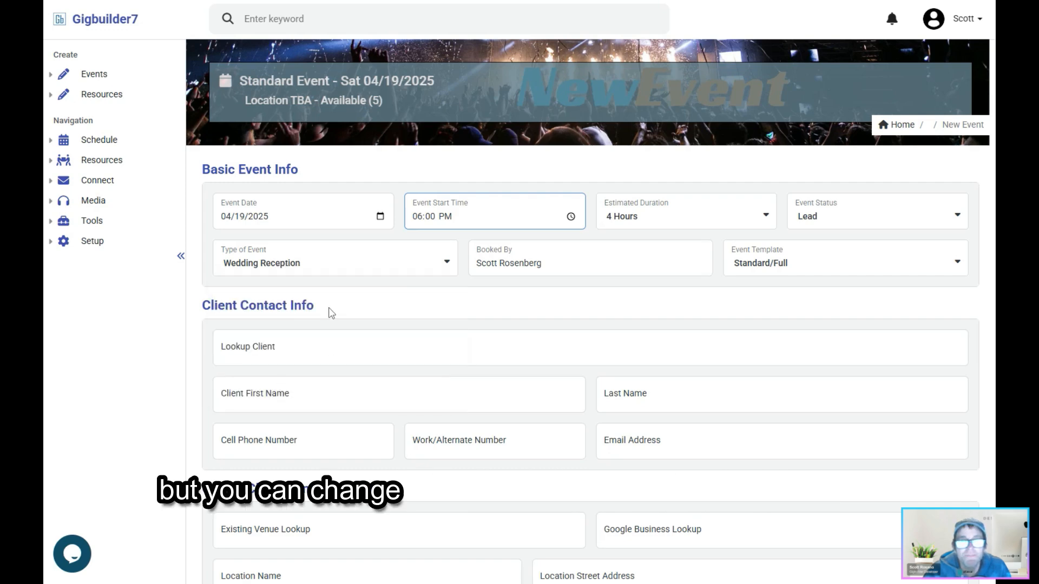
pyautogui.click(522, 265)
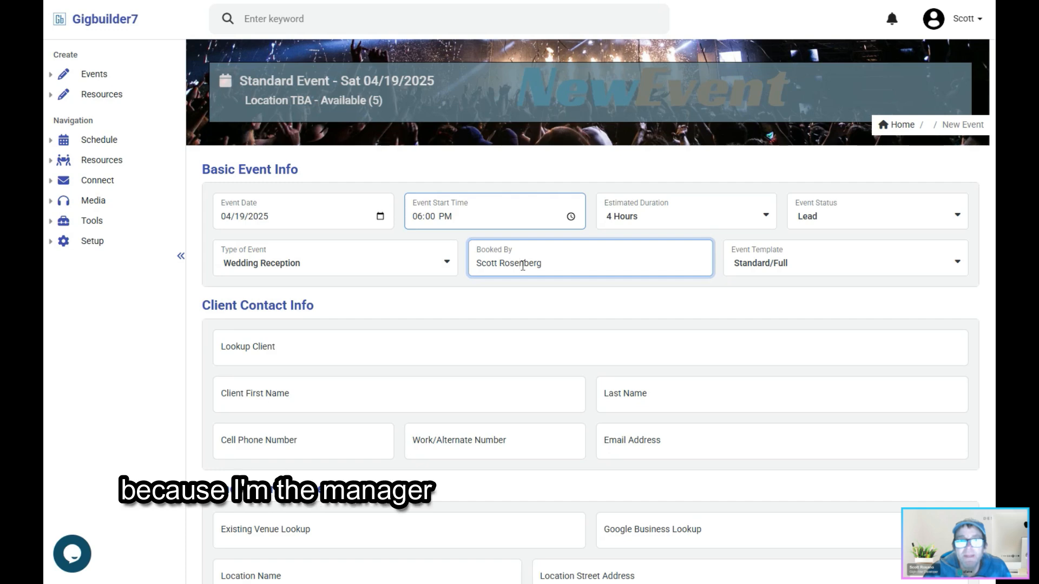
pyautogui.moveTo(572, 262); pyautogui.dragTo(466, 264)
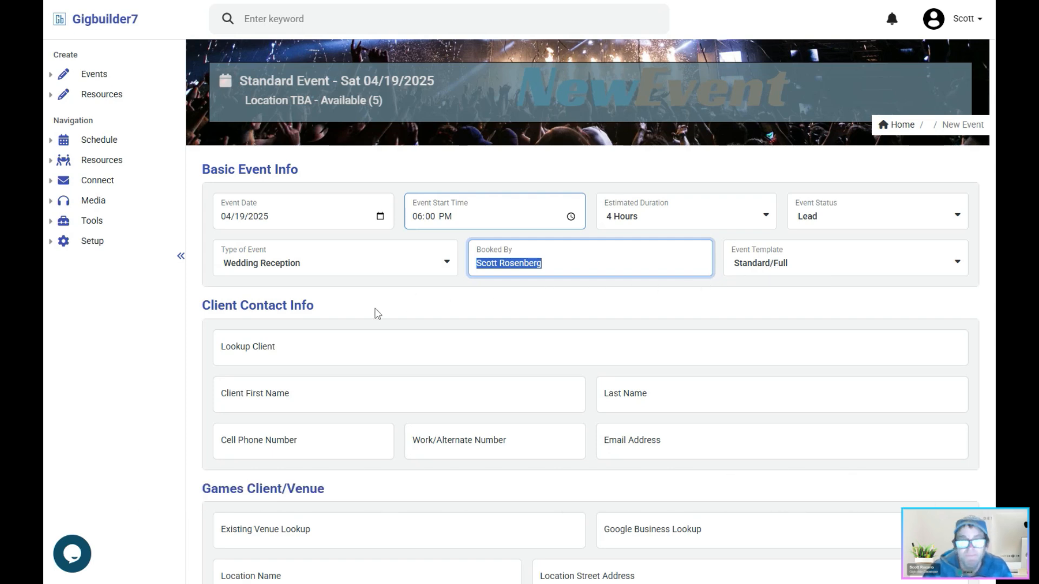
# - Try to look up an existing client by name in the client contact info, and clear the lookup
pyautogui.scroll(-3, 377, 314)
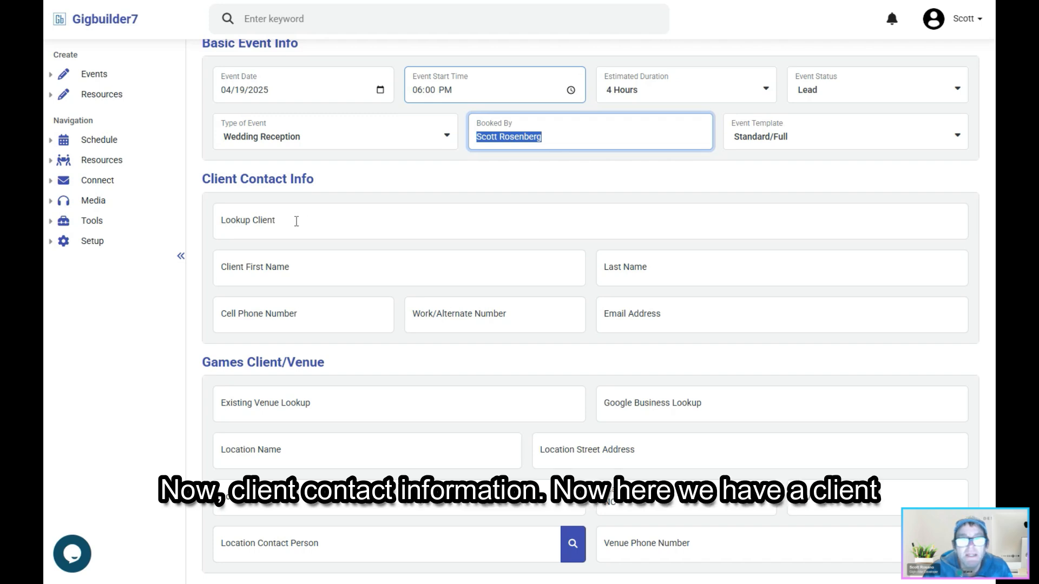
pyautogui.click(297, 221)
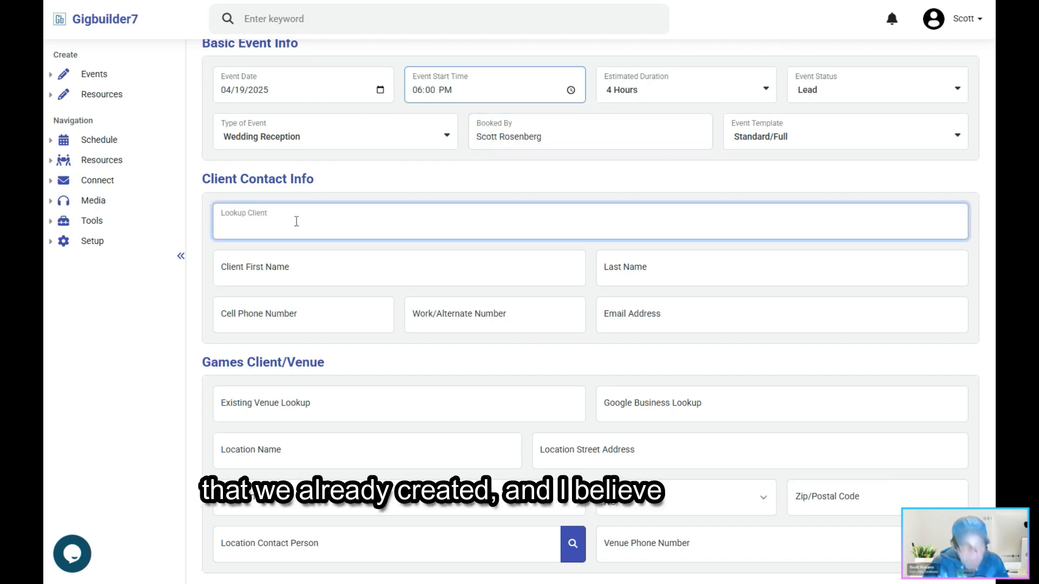
pyautogui.write('ros')
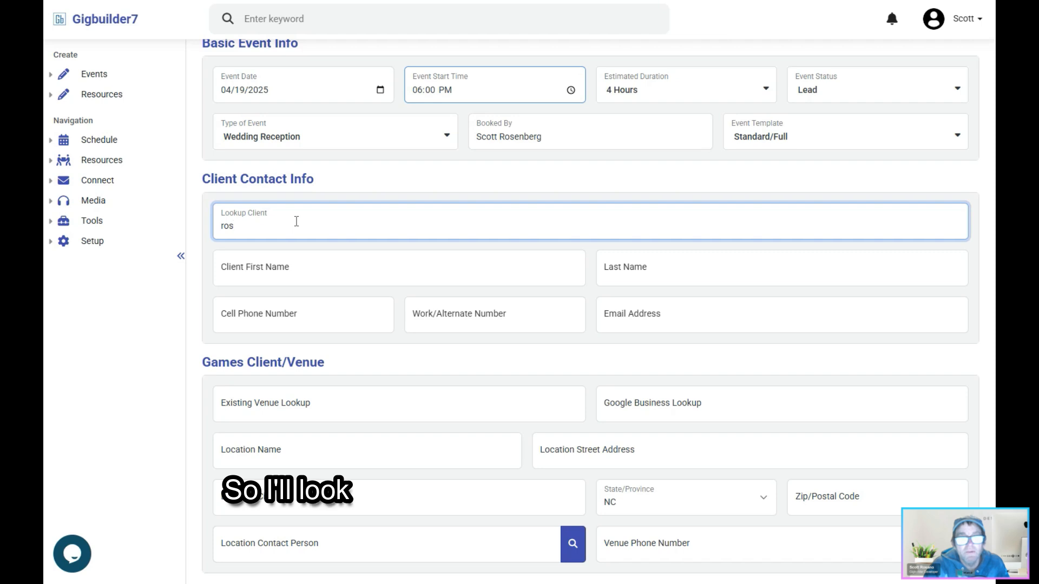
pyautogui.write('e')
pyautogui.press('BackSpace')
pyautogui.write('a')
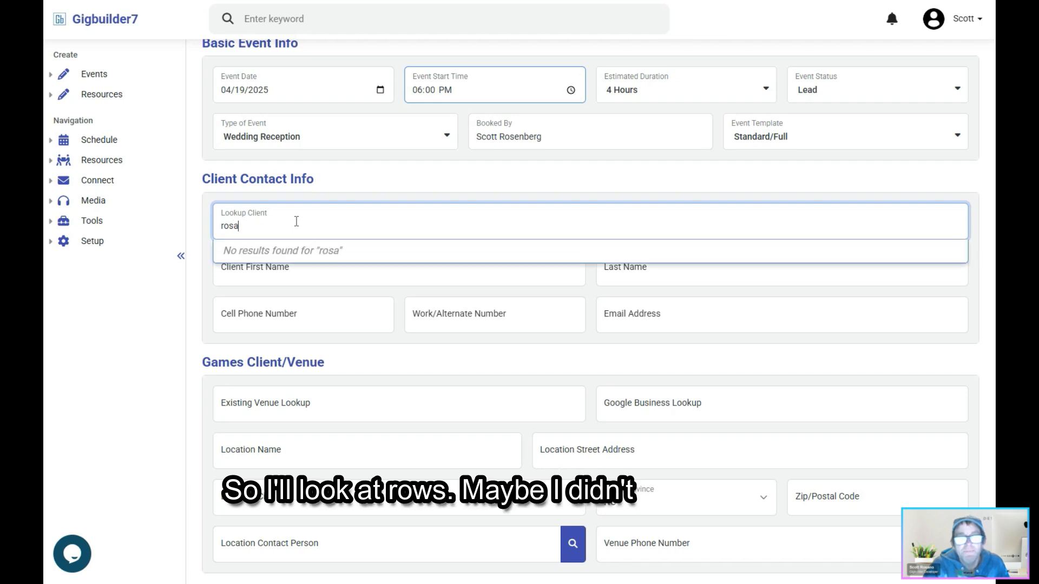
pyautogui.press('BackSpace')
pyautogui.press('BackSpace')
pyautogui.press('BackSpace')
pyautogui.press('BackSpace')
# - Fill in the new client's first name, last name, cell phone number and email address
pyautogui.press('Tab')
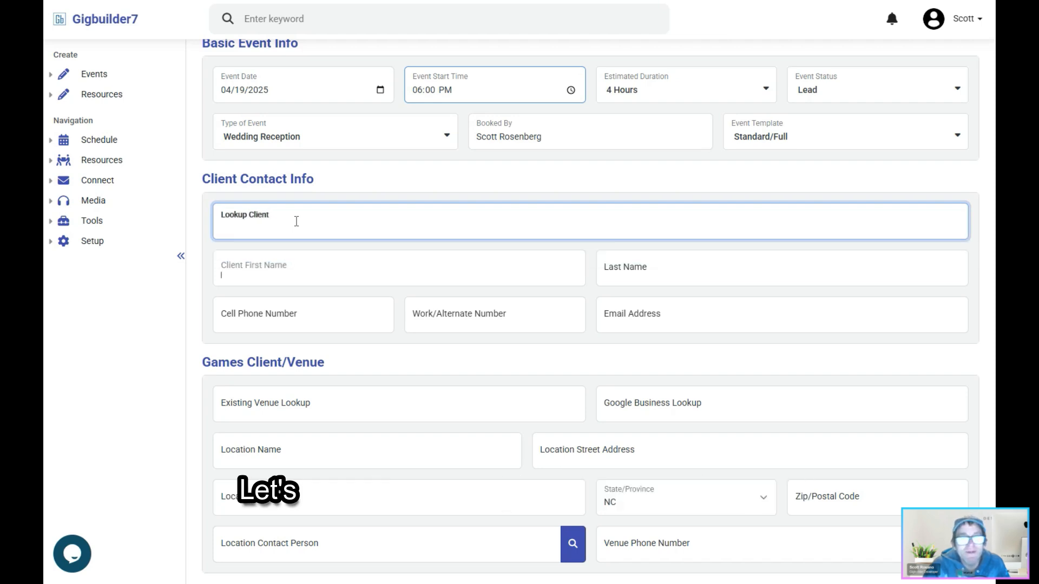
pyautogui.press('Tab')
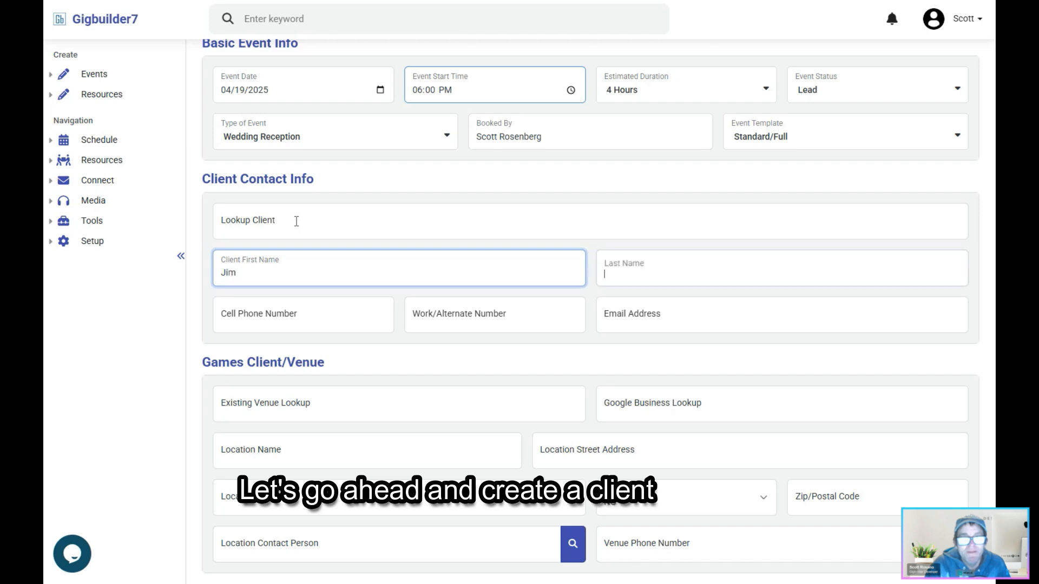
pyautogui.press('Tab')
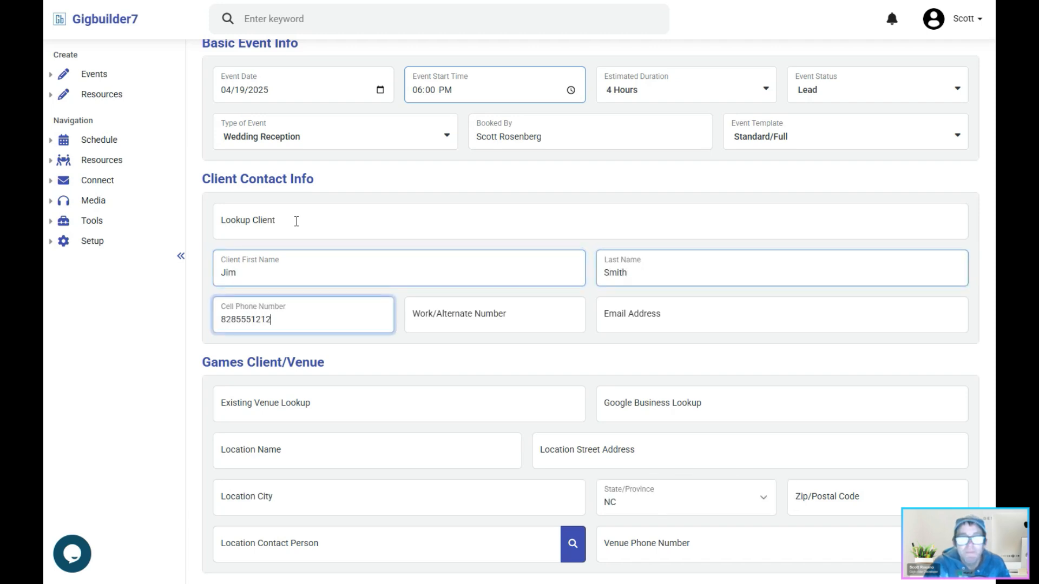
pyautogui.press('Tab')
pyautogui.press('Tab')
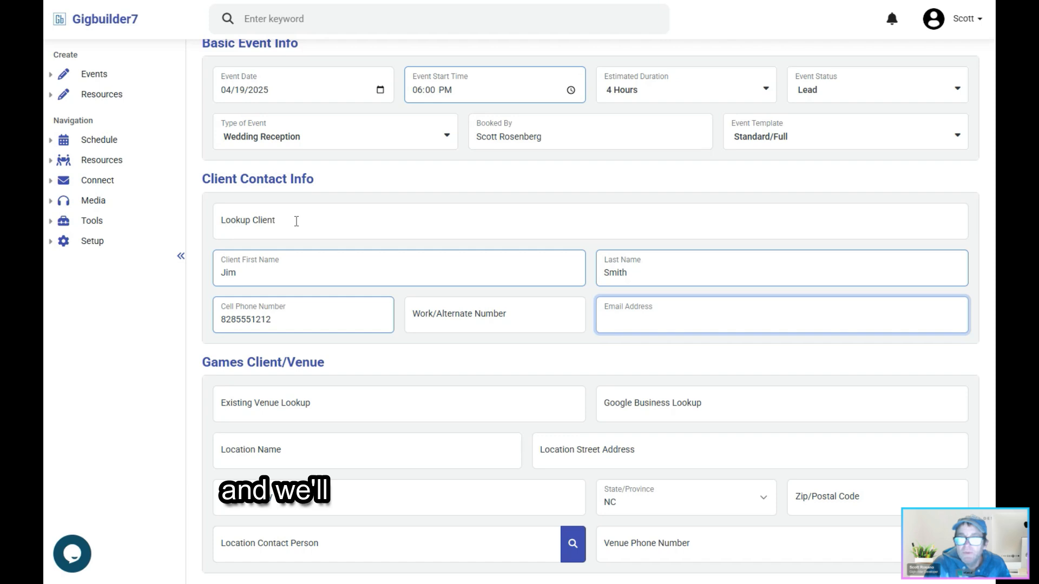
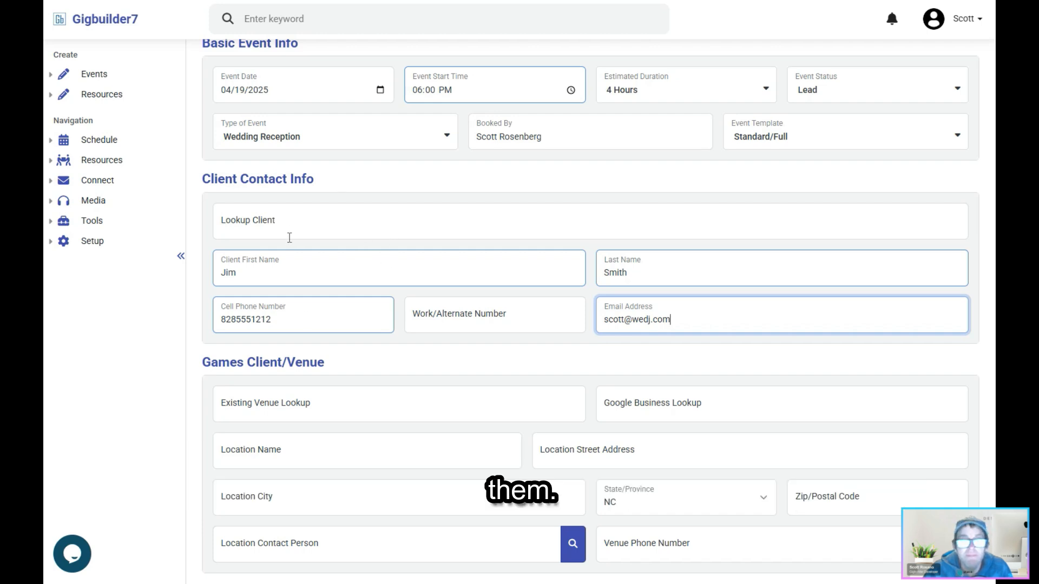
# - Search the existing venues for "cannon" and the Google business lookup for "cannon club"
pyautogui.scroll(-3, 372, 371)
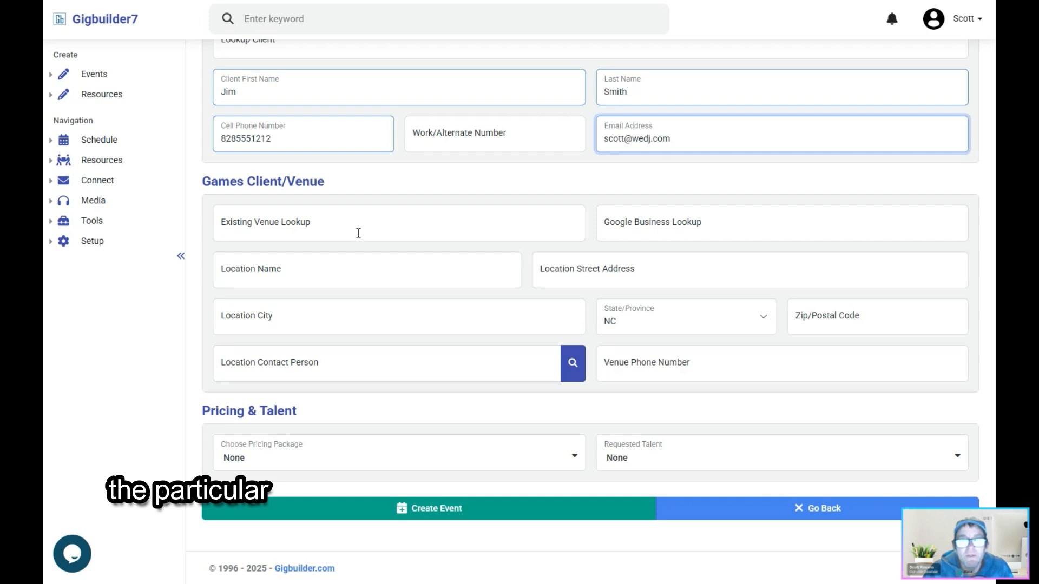
pyautogui.click(339, 228)
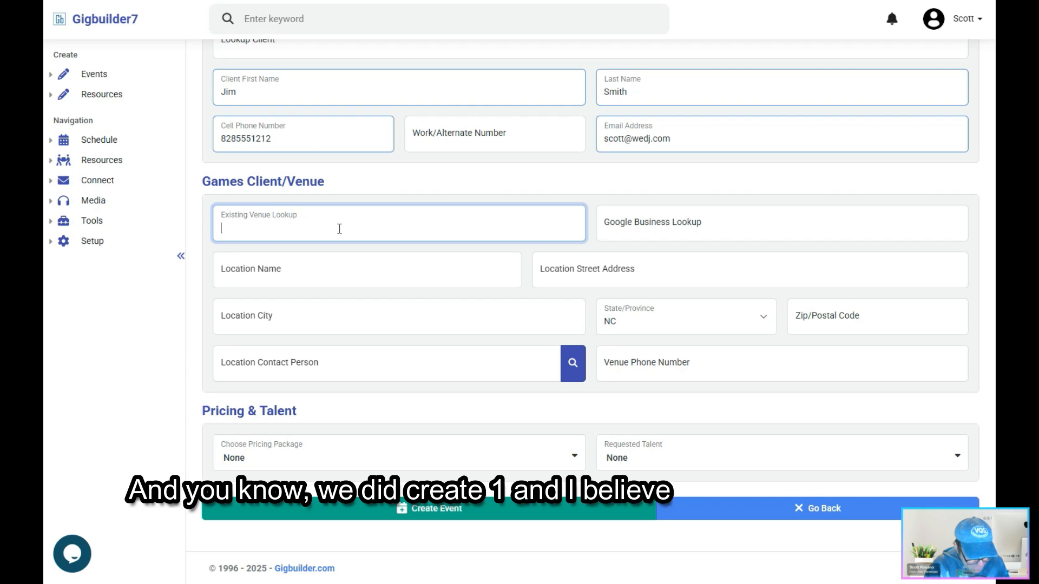
pyautogui.write('annon')
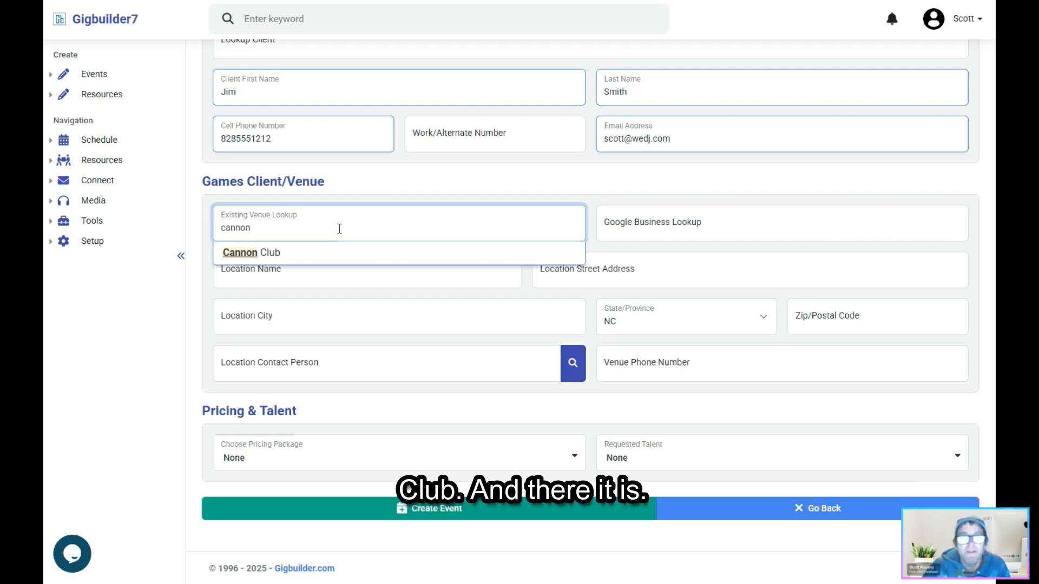
pyautogui.click(654, 229)
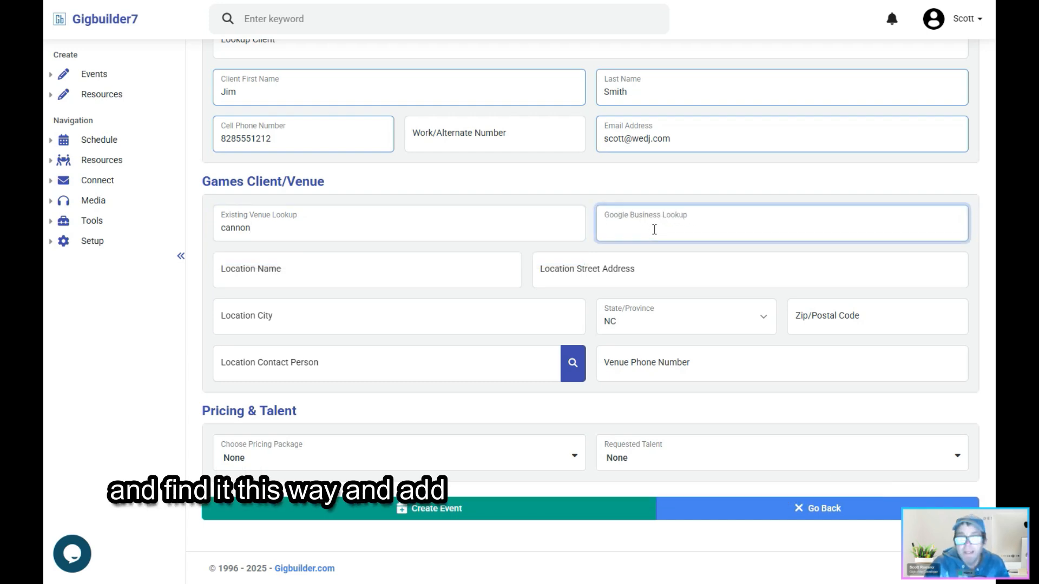
pyautogui.write('cannon club')
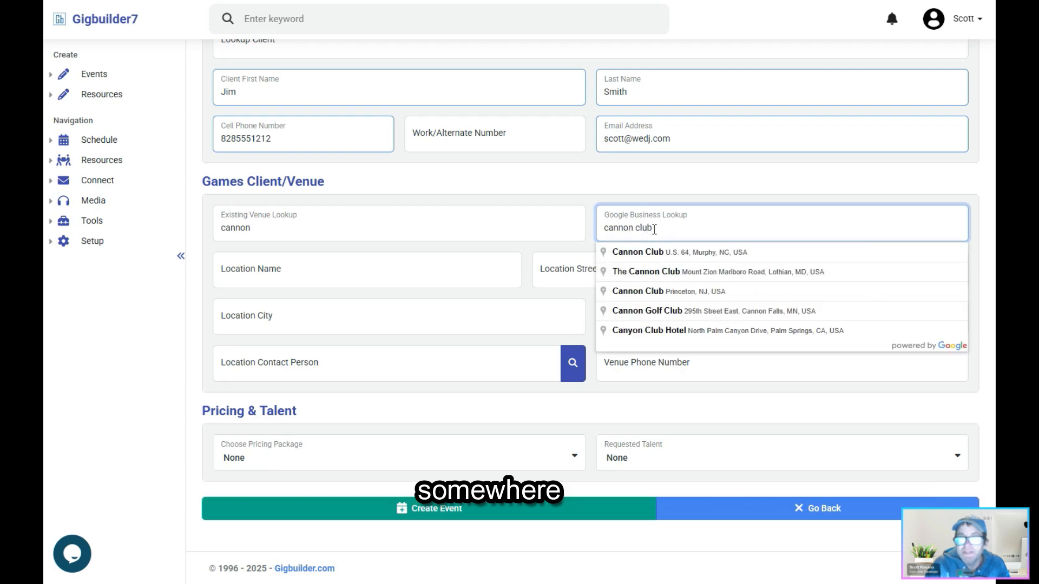
# - Search the existing venues for "cannon club" and apply Cannon Club as the event's venue
pyautogui.click(401, 233)
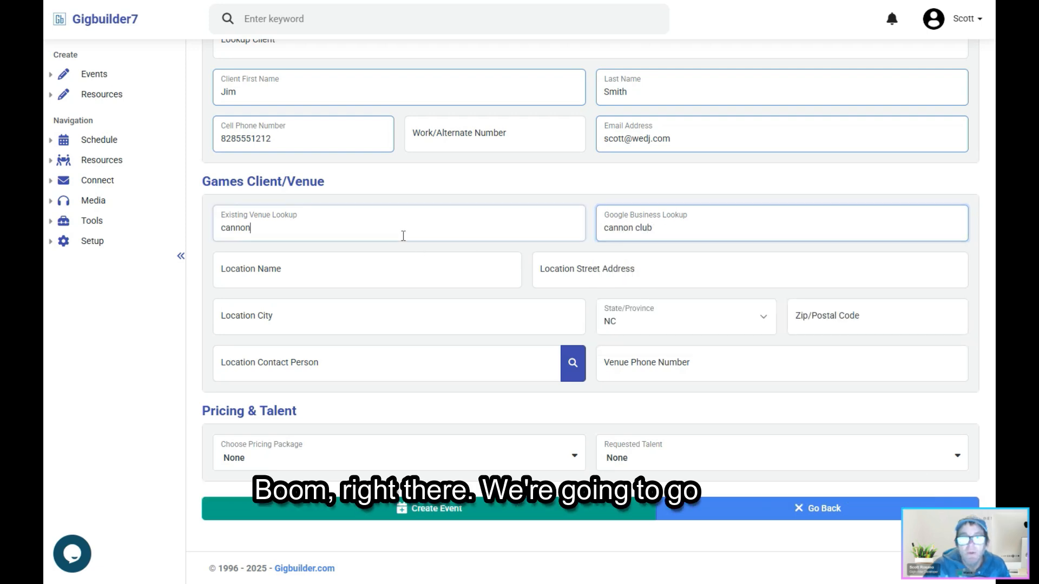
pyautogui.write('cannon clu')
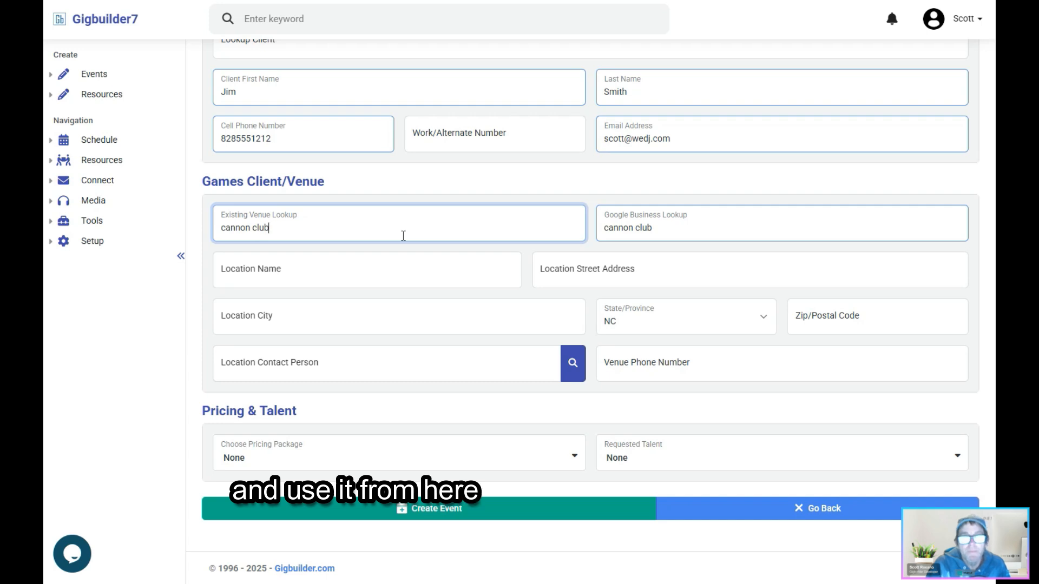
pyautogui.write('b')
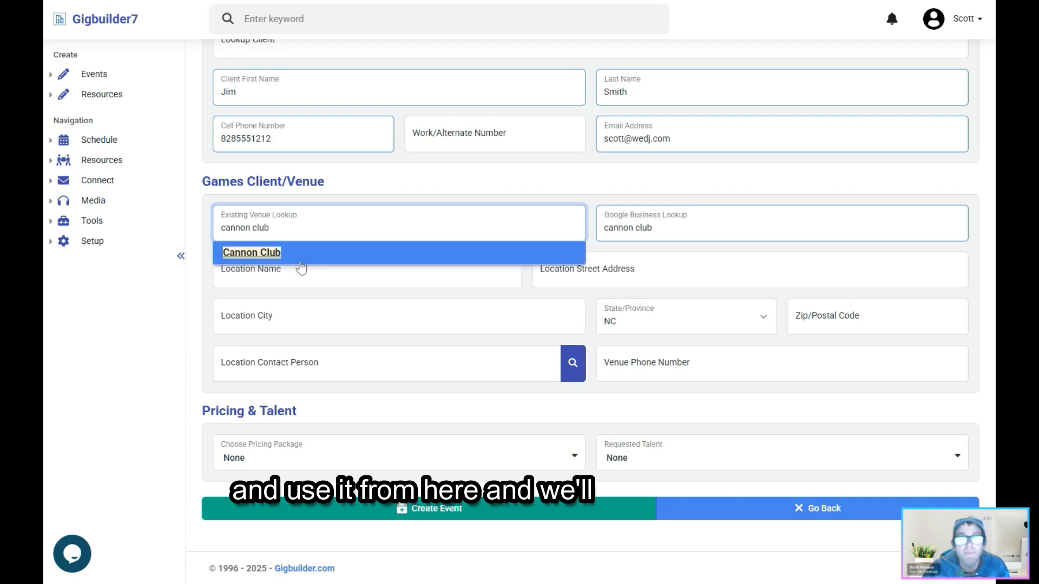
pyautogui.click(268, 256)
pyautogui.click(659, 129)
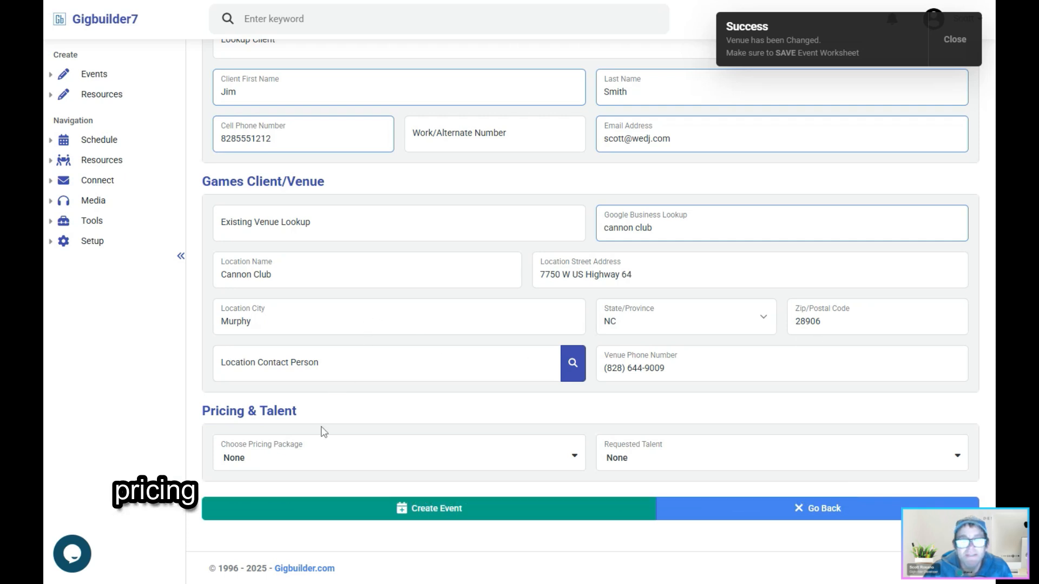
# - Choose Gold Package as the pricing package, keep the requested talent at None, and create the event
pyautogui.click(279, 465)
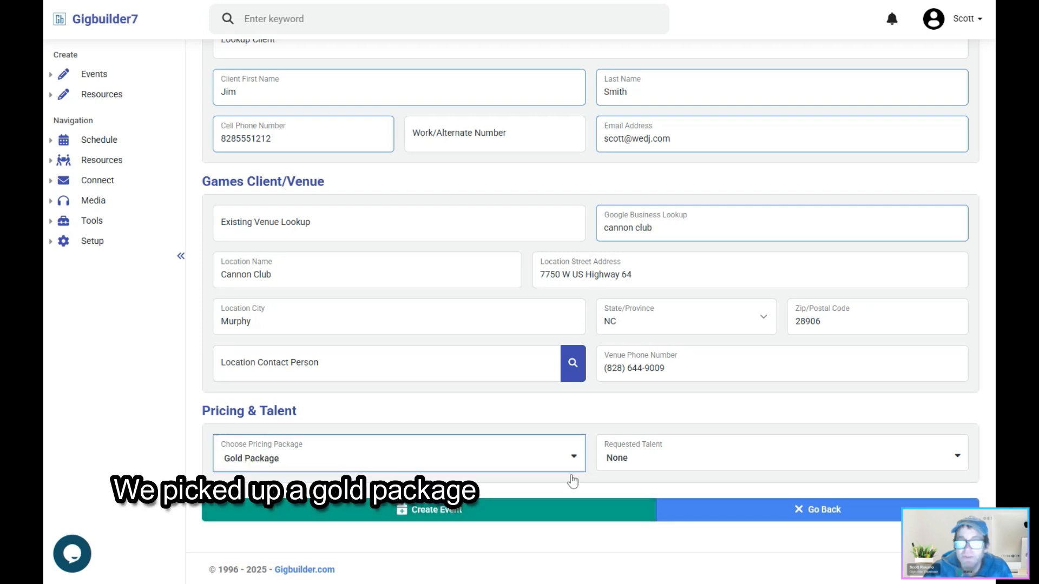
pyautogui.click(622, 466)
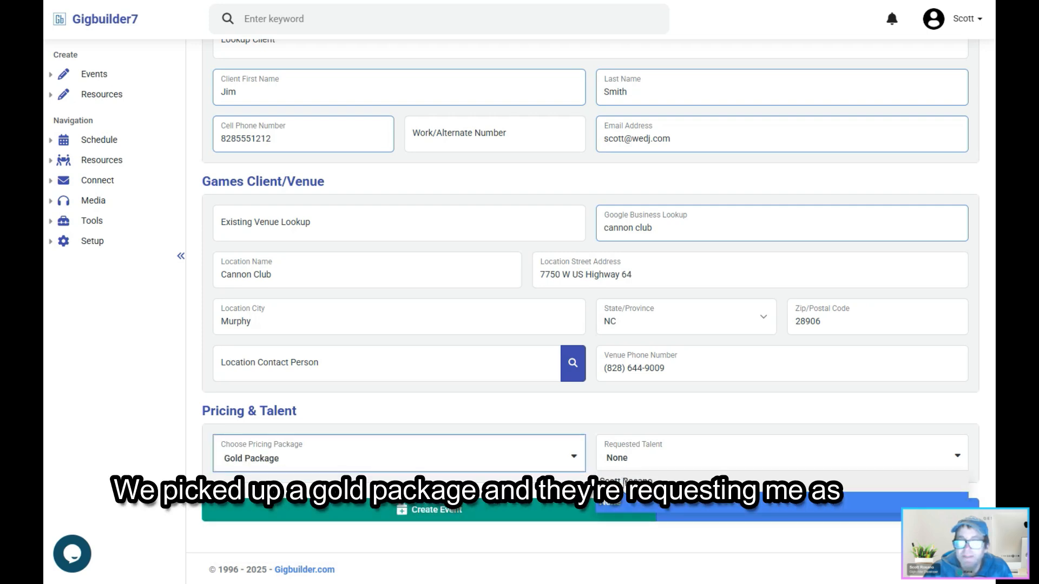
pyautogui.click(622, 437)
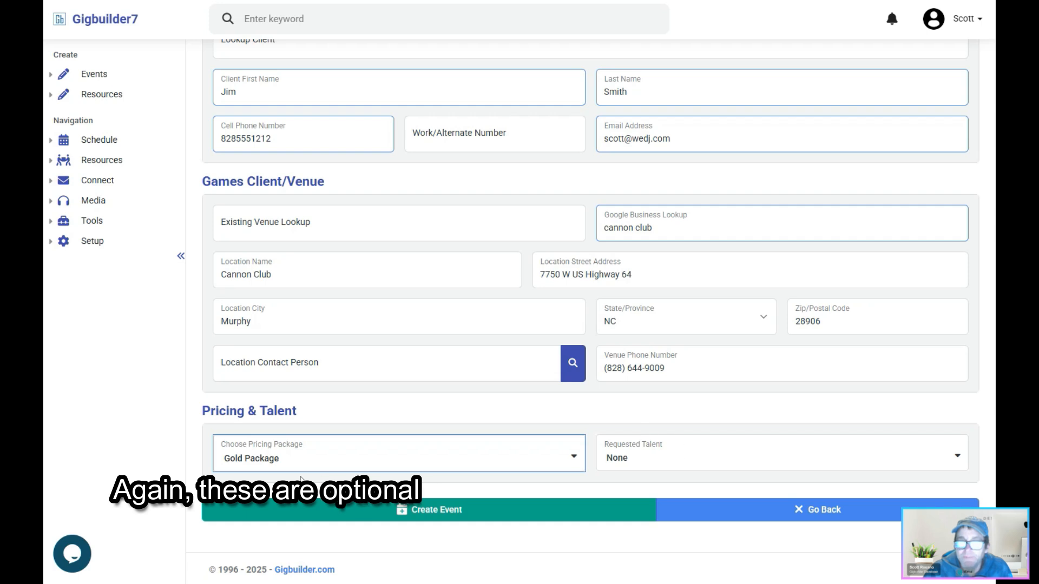
pyautogui.click(441, 510)
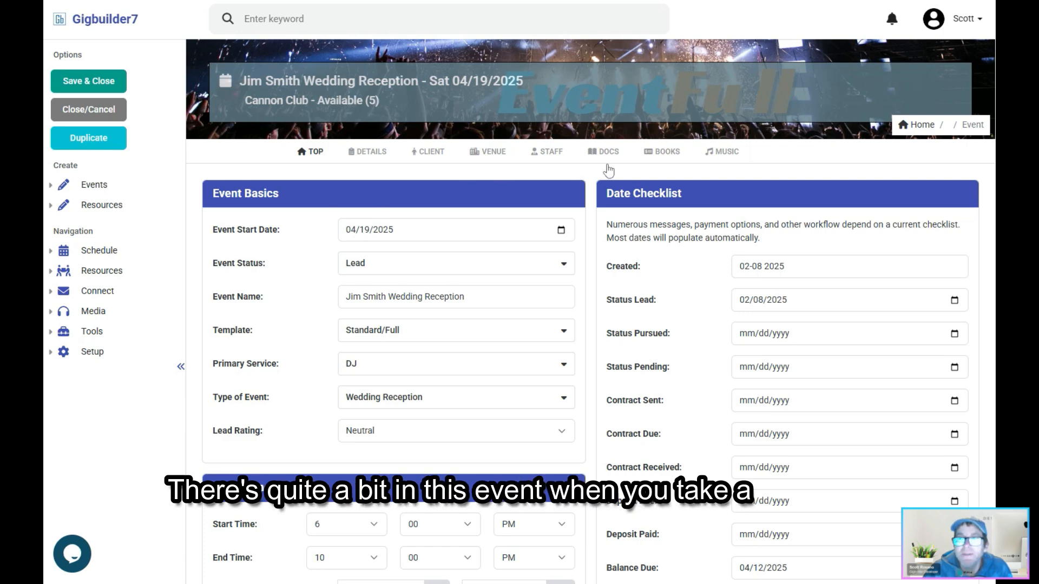
# - Review the new event's package rate, add-ons and pricing summary, and save and close the event
pyautogui.click(669, 154)
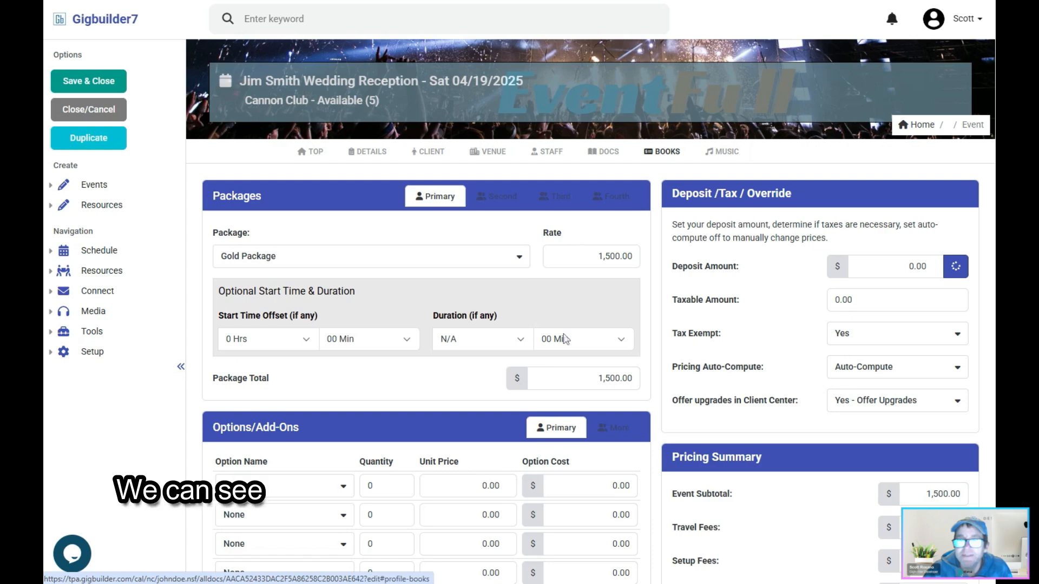
pyautogui.scroll(-5, 562, 339)
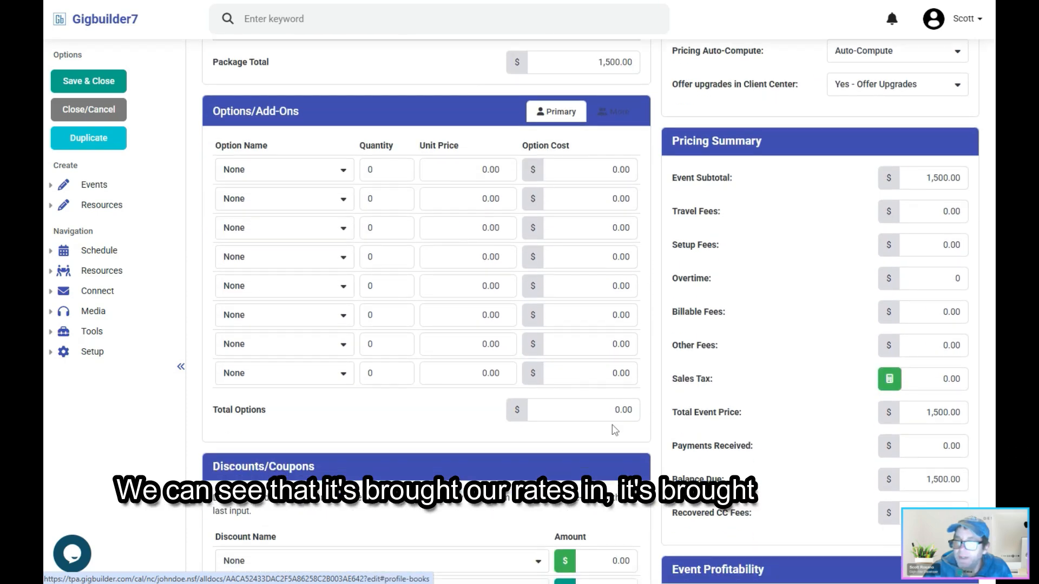
pyautogui.scroll(-4, 615, 432)
pyautogui.scroll(8, 616, 453)
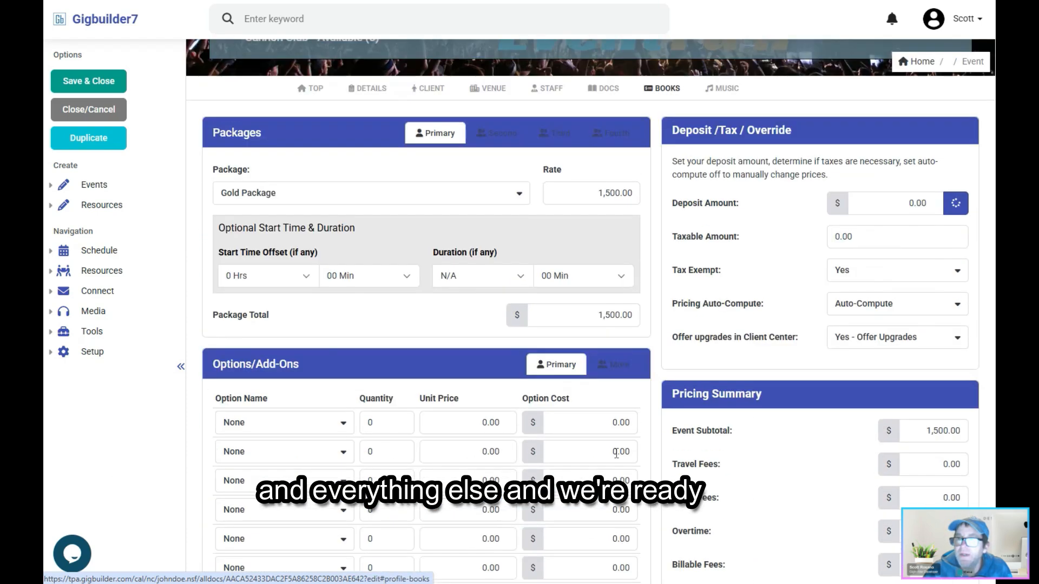
pyautogui.scroll(1, 616, 454)
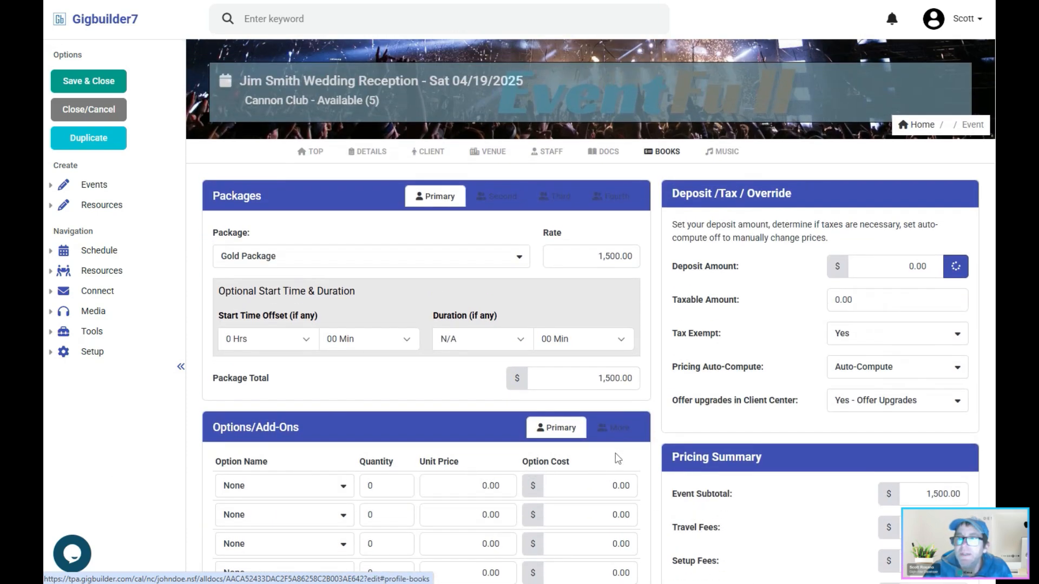
pyautogui.click(76, 80)
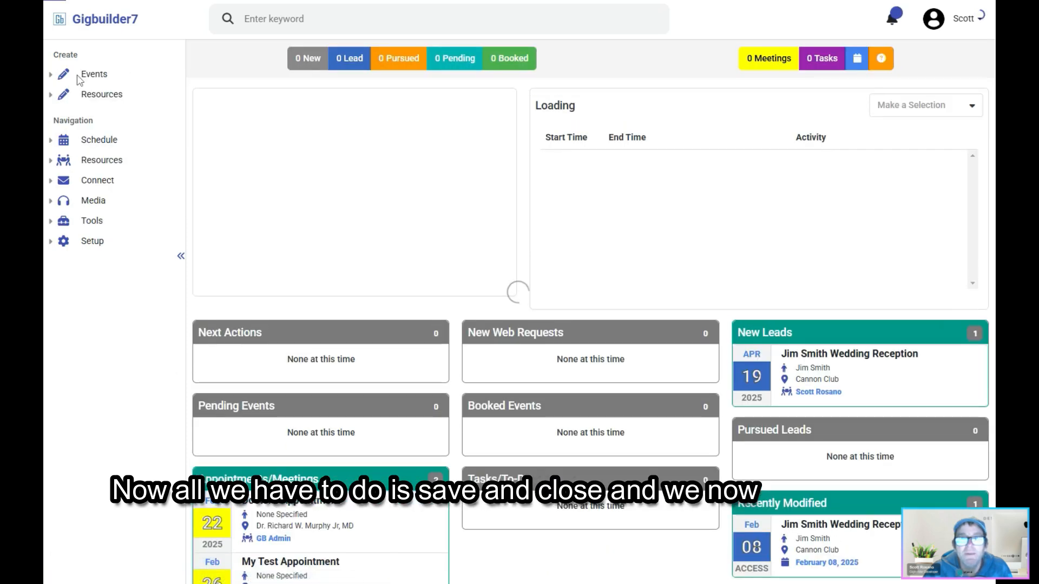